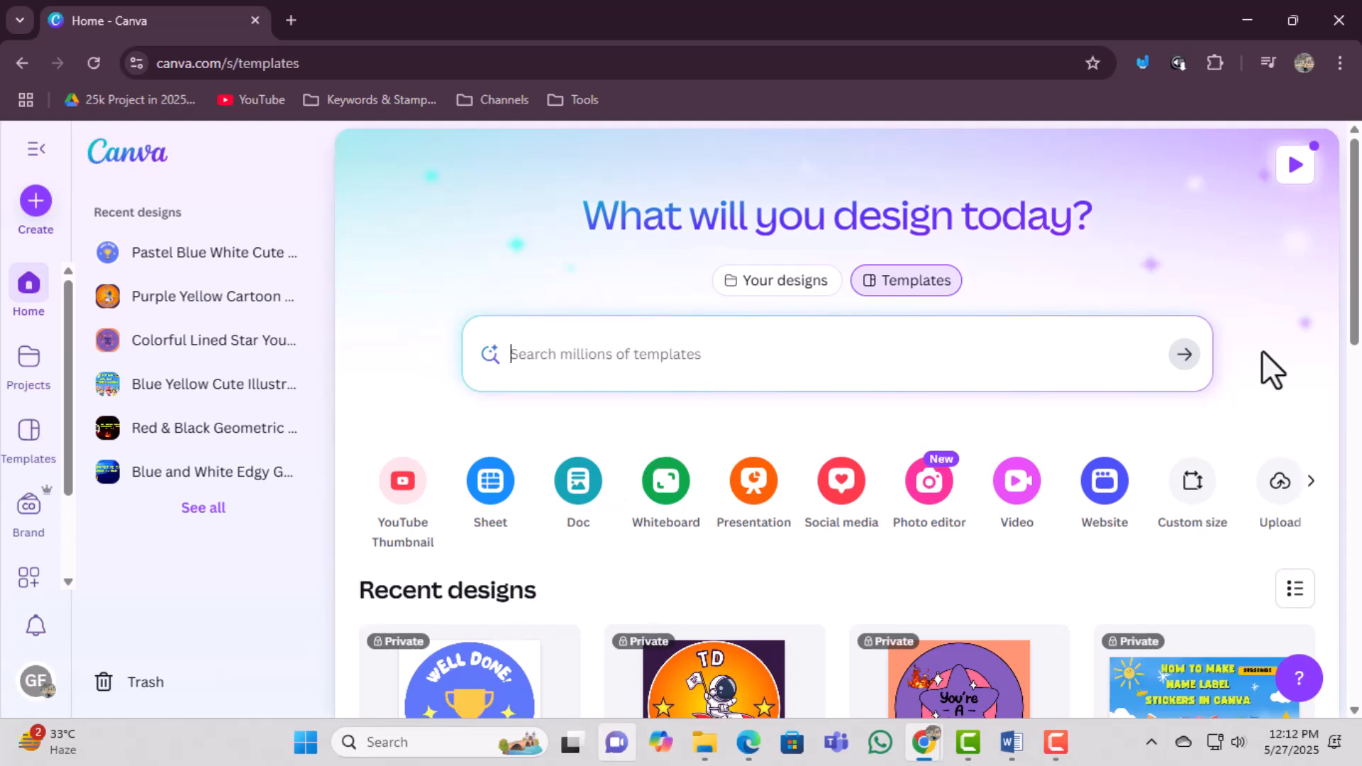
text(sticker)
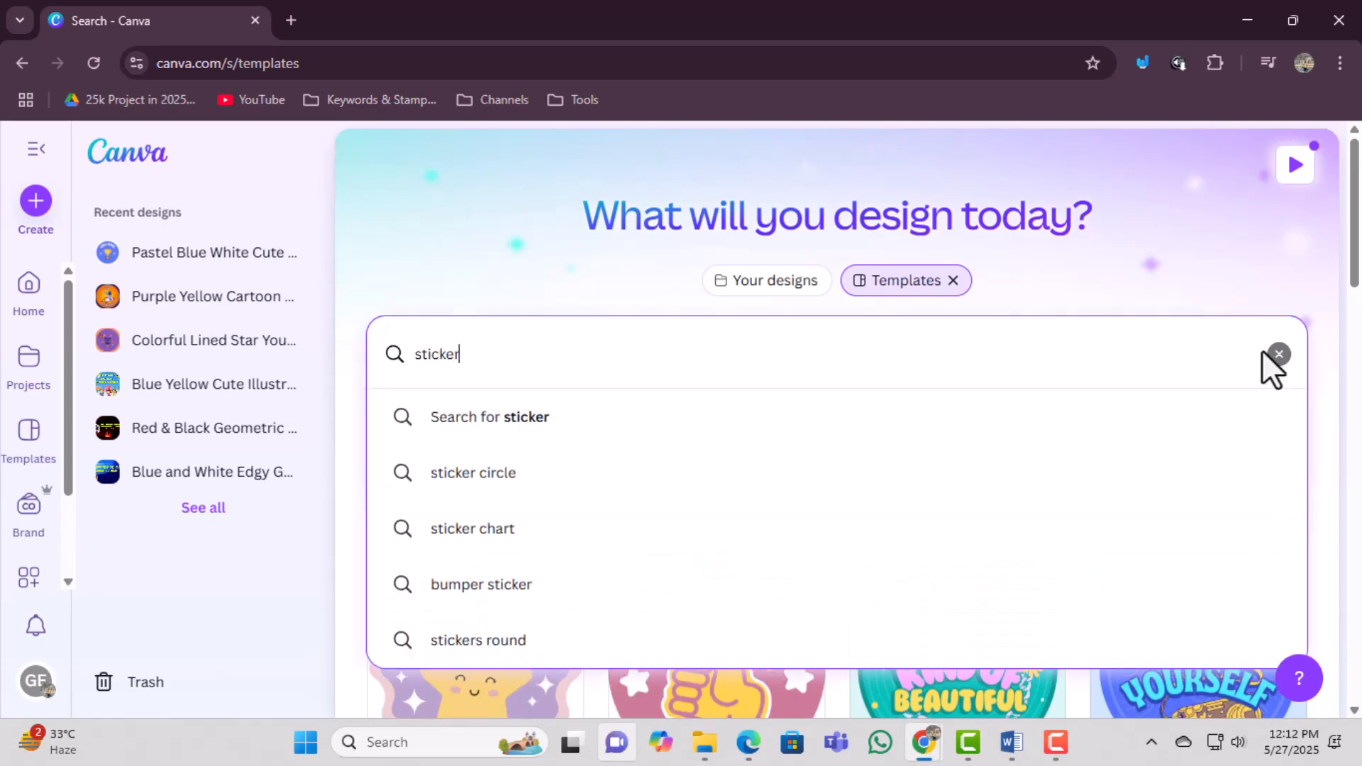
Run the template search for 'sticker' and browse the results
key(Return)
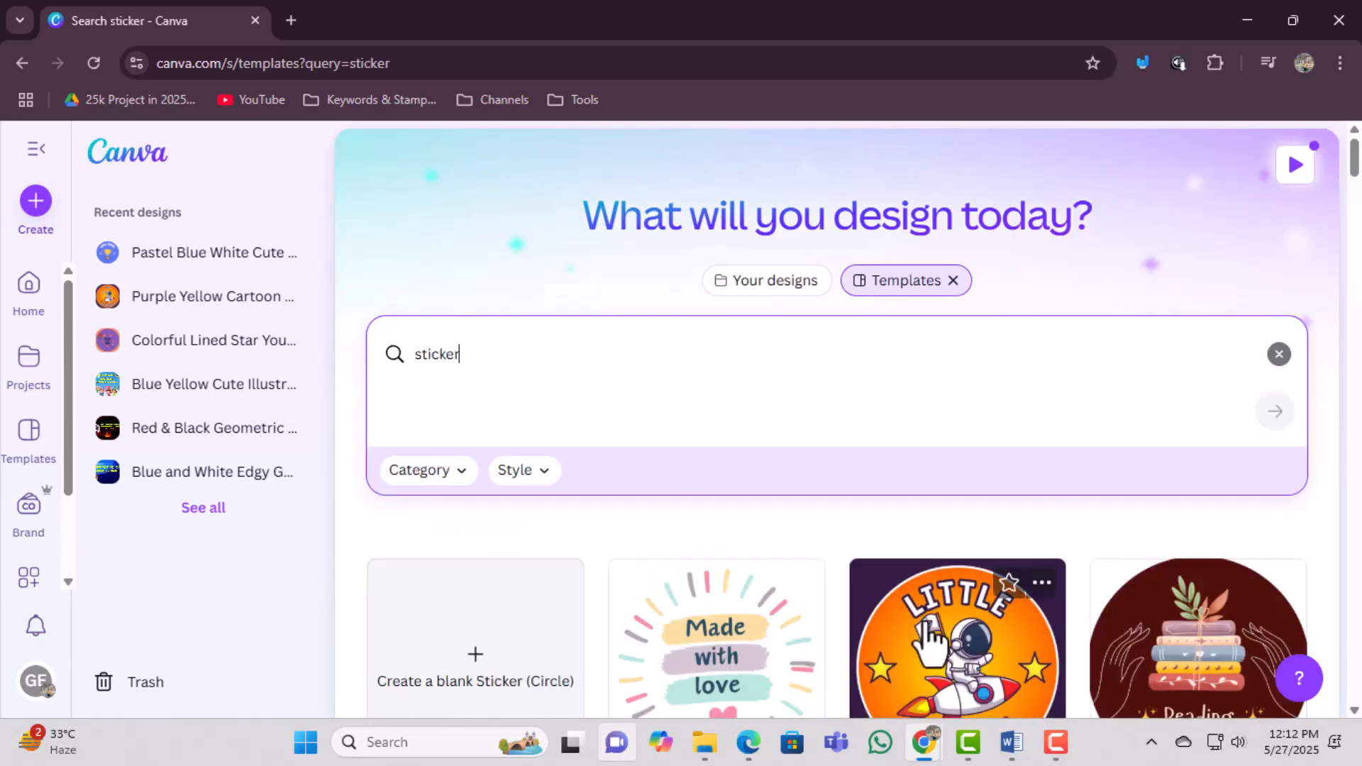
scroll(937, 638, down, 3)
scroll(936, 640, down, 3)
scroll(937, 639, down, 3)
scroll(937, 644, down, 3)
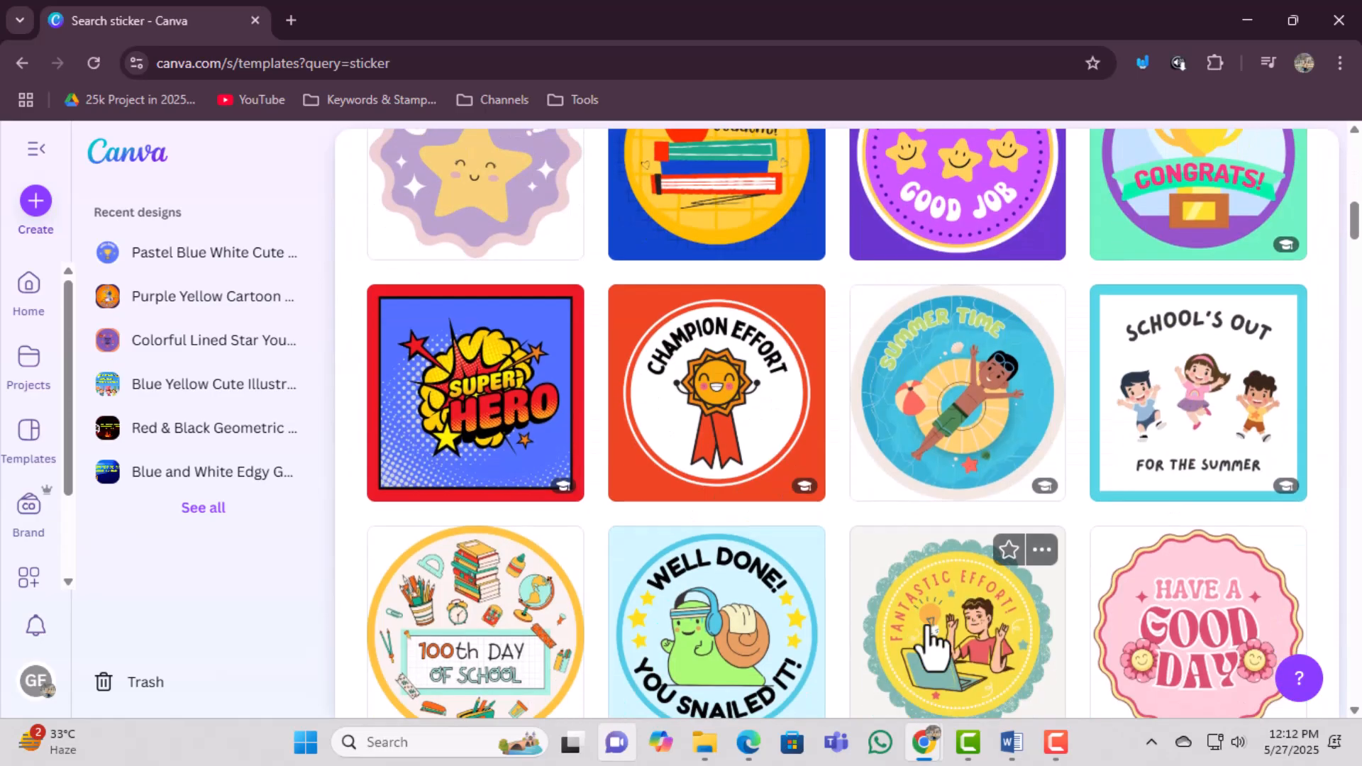
scroll(937, 644, down, 3)
scroll(937, 644, down, 3)
scroll(937, 644, down, 3)
scroll(936, 645, down, 3)
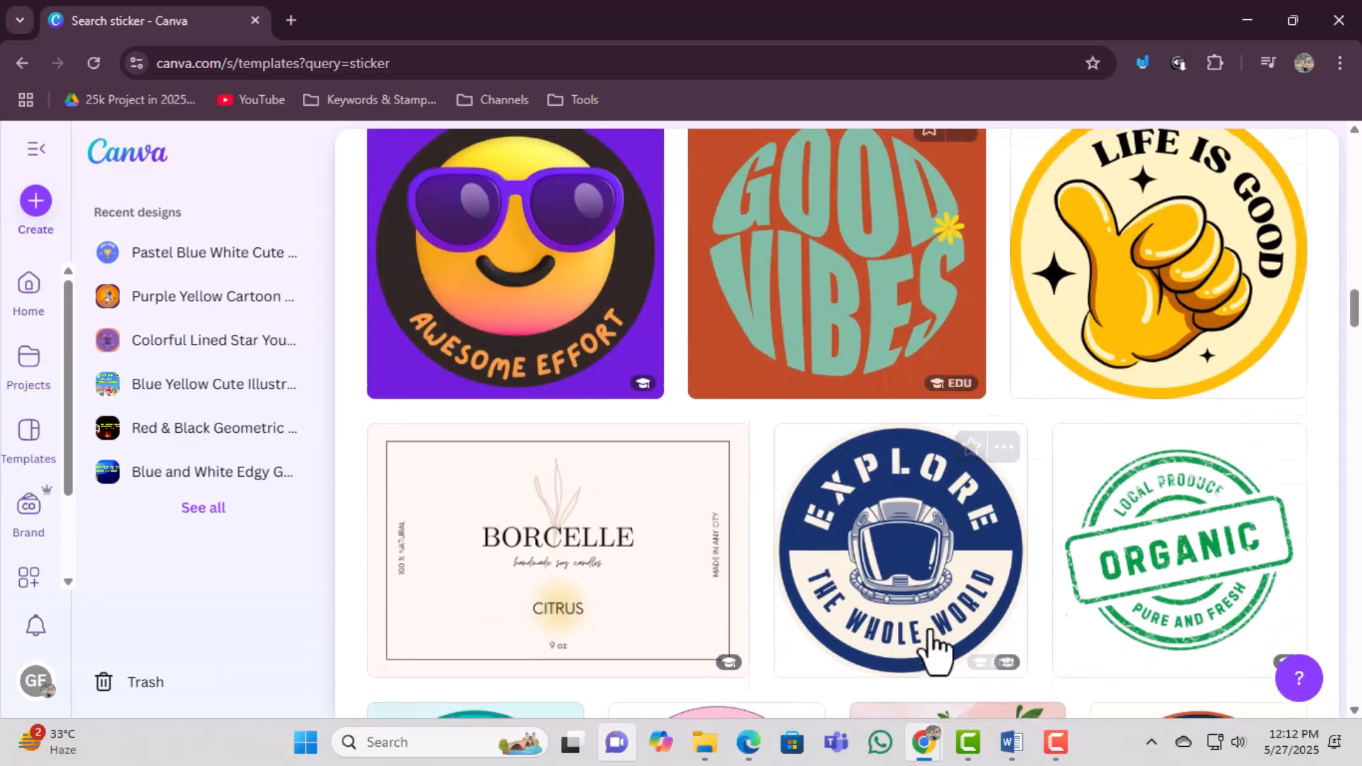
scroll(937, 645, down, 3)
scroll(938, 644, down, 3)
scroll(938, 644, down, 2)
scroll(937, 649, down, 4)
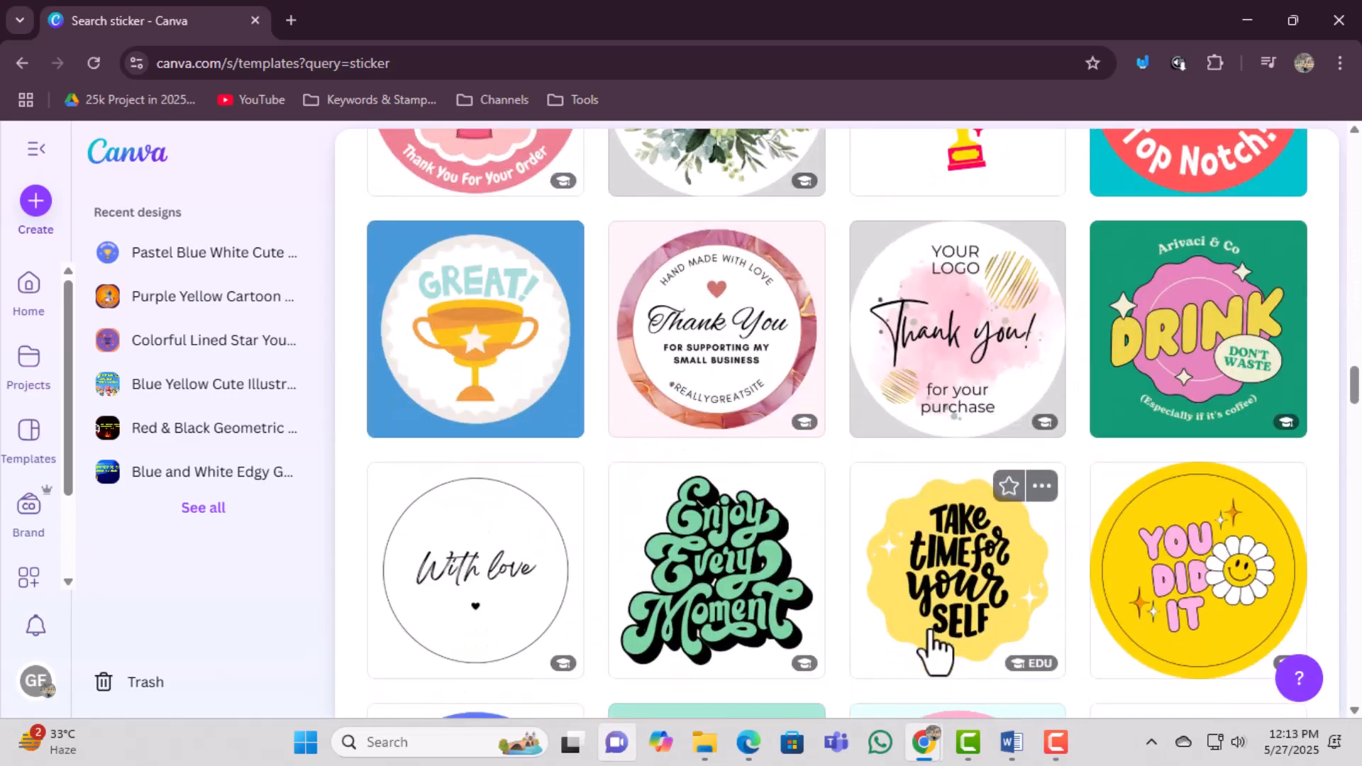
scroll(937, 650, down, 3)
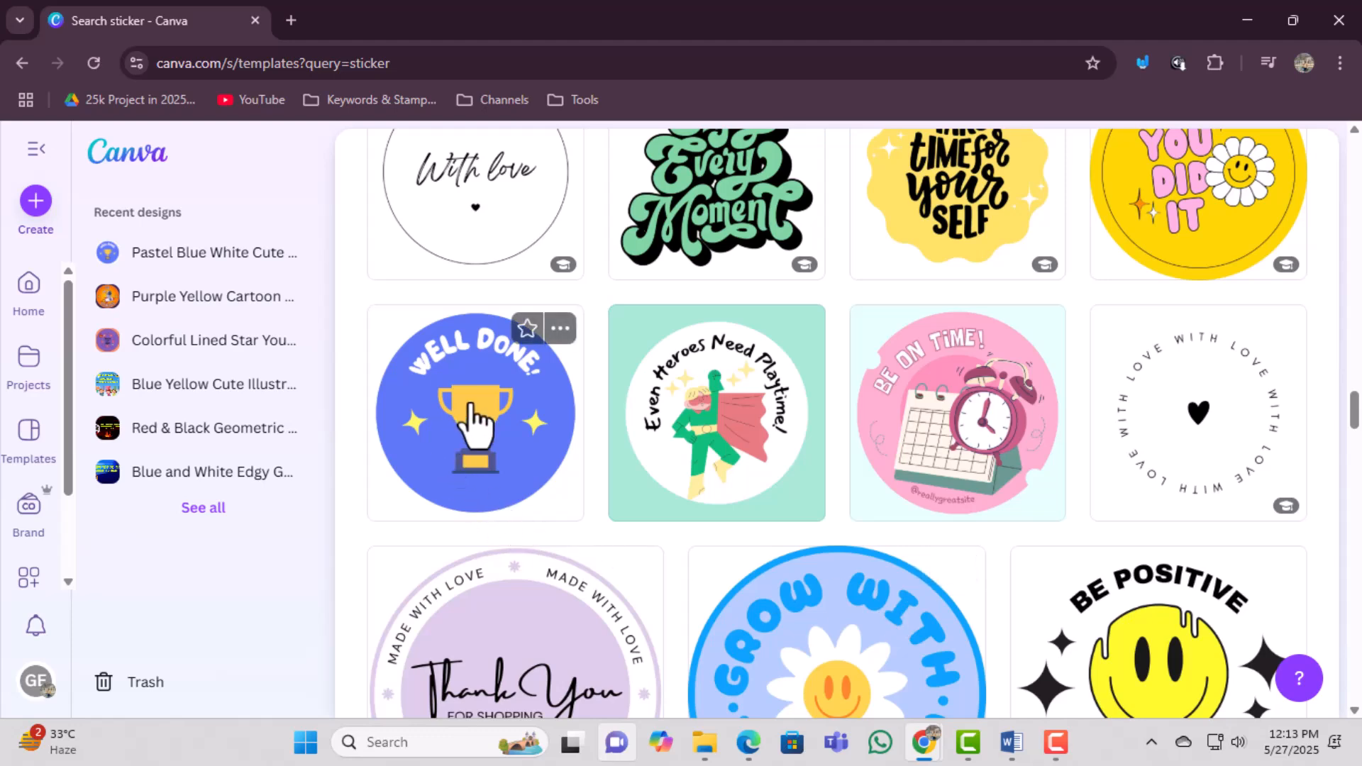
Preview the blue round Well Done sticker template to customize it
click(469, 448)
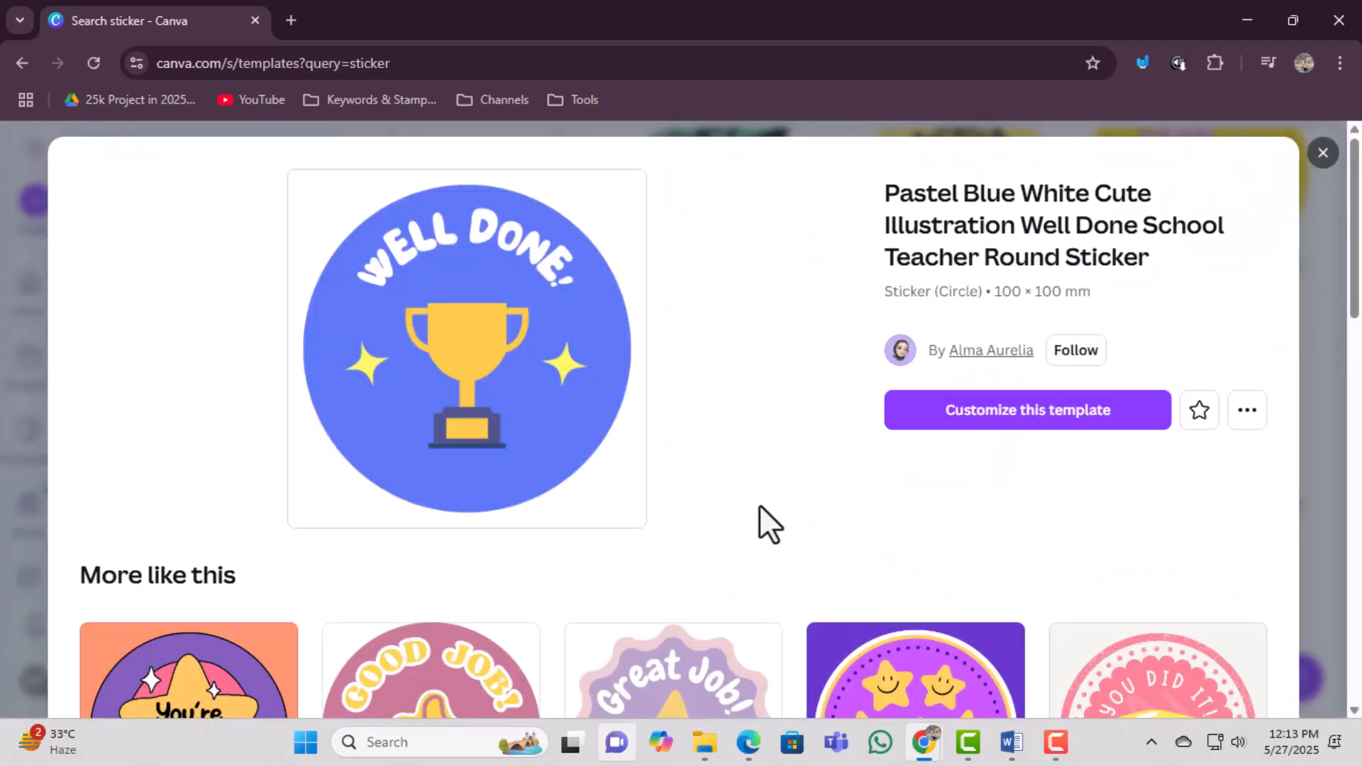
scroll(759, 505, down, 2)
scroll(759, 505, up, 2)
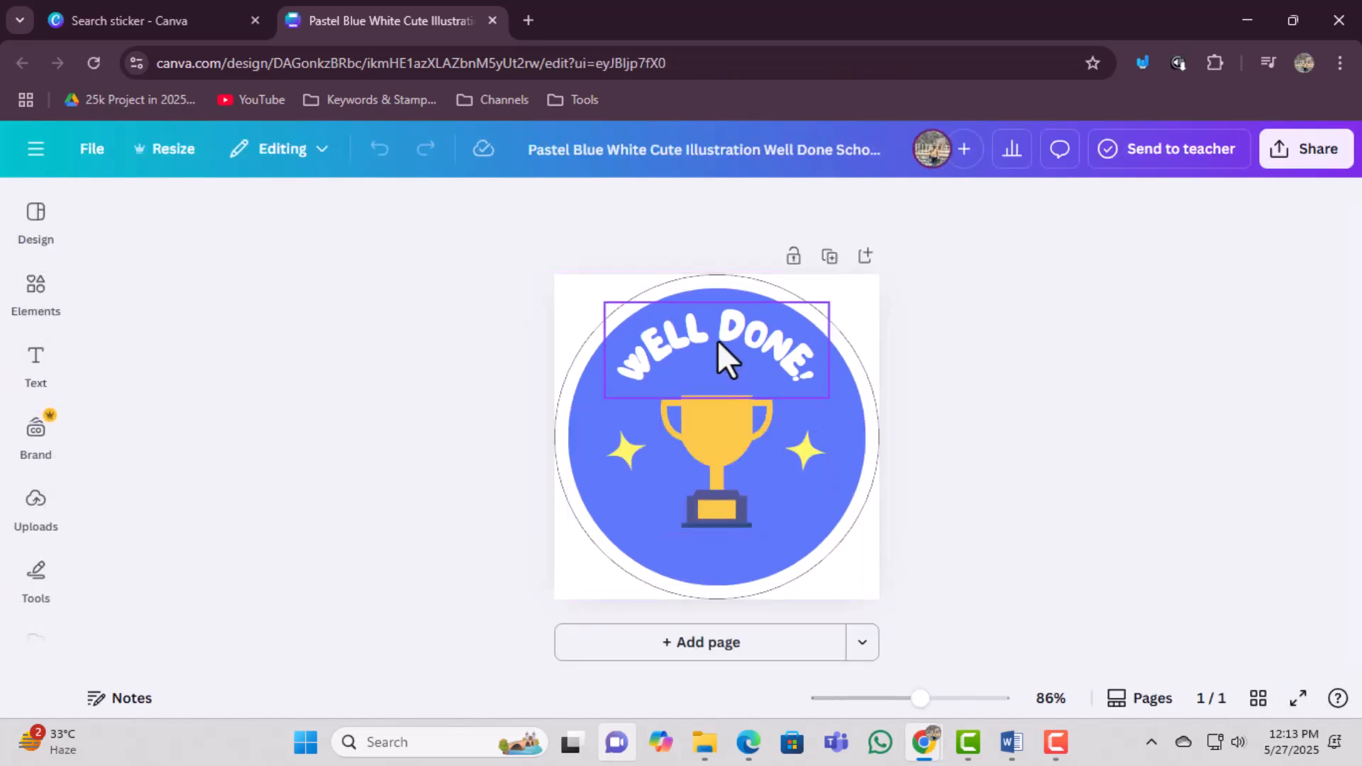
Replace the curved WELL DONE! heading with the text GREAT
click(779, 334)
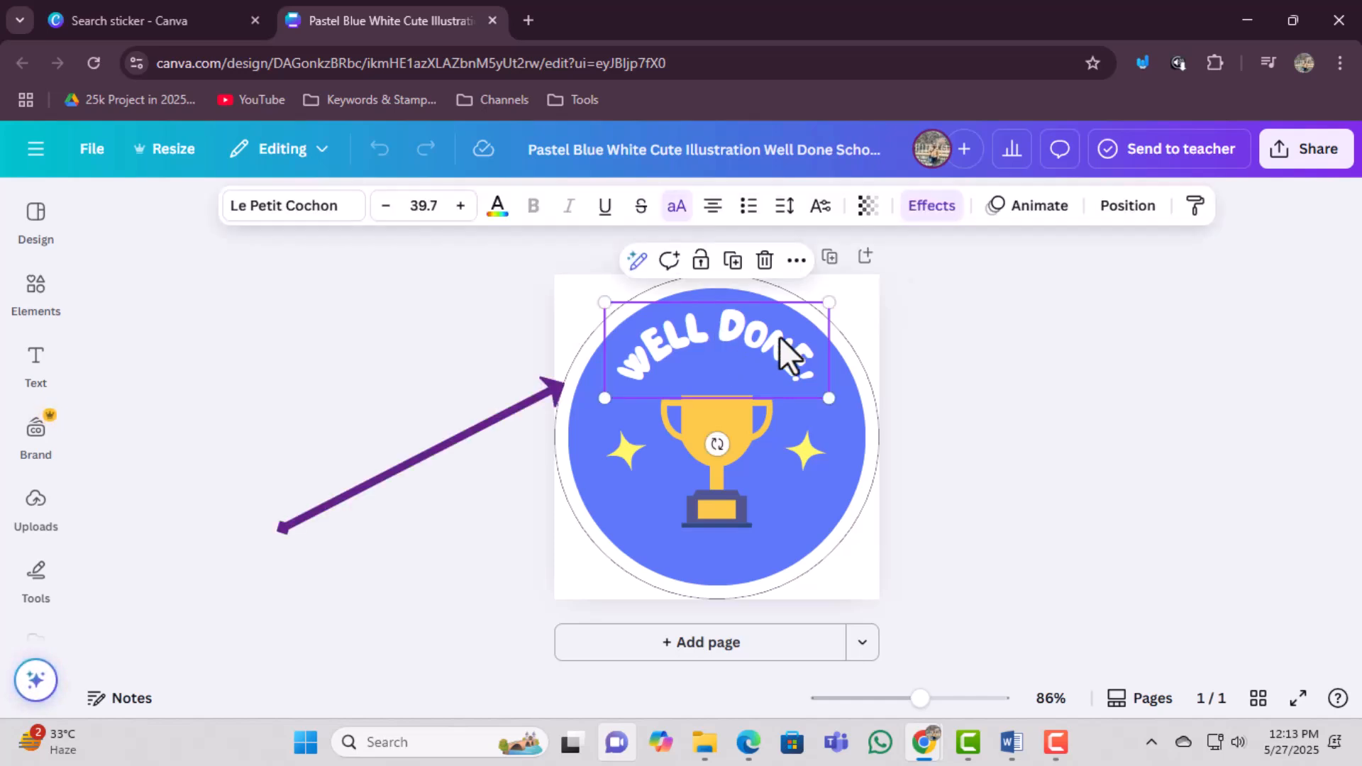
double_click(779, 335)
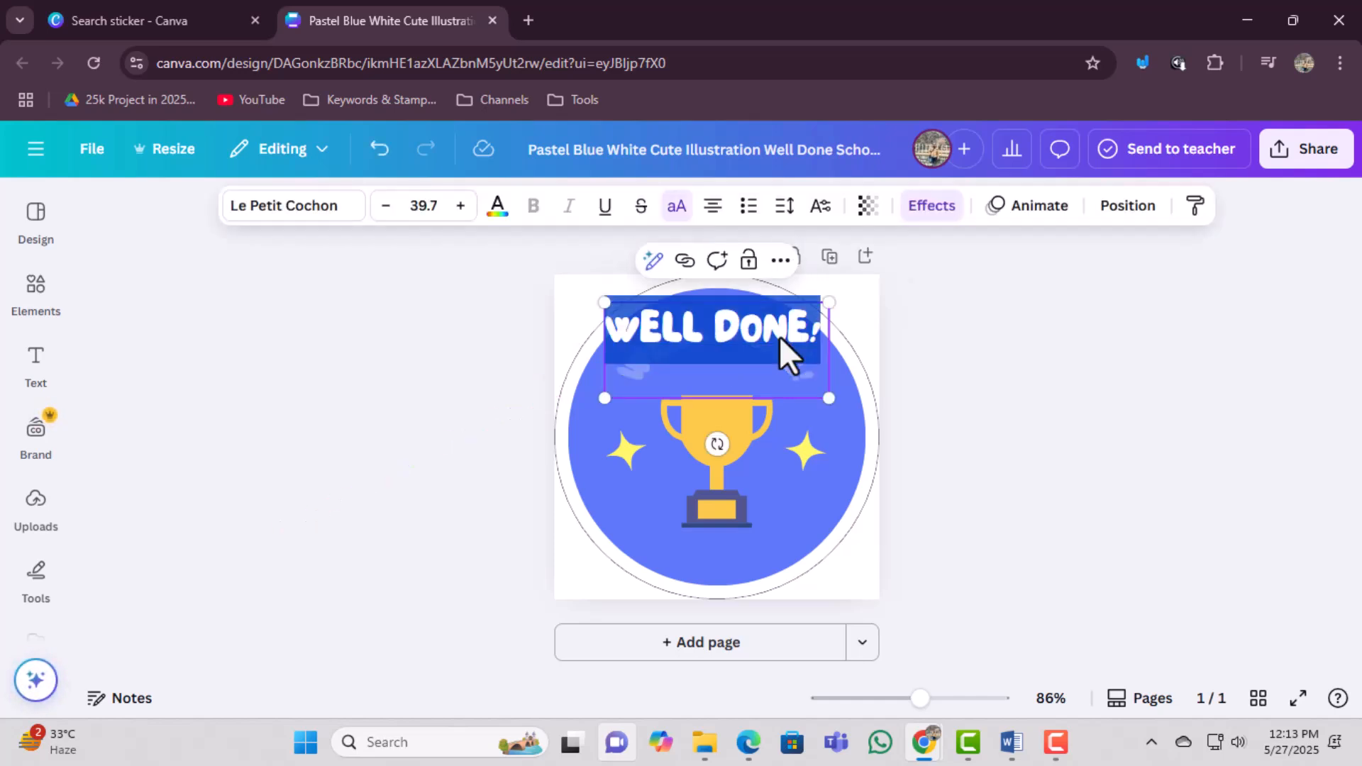
text(GREAT)
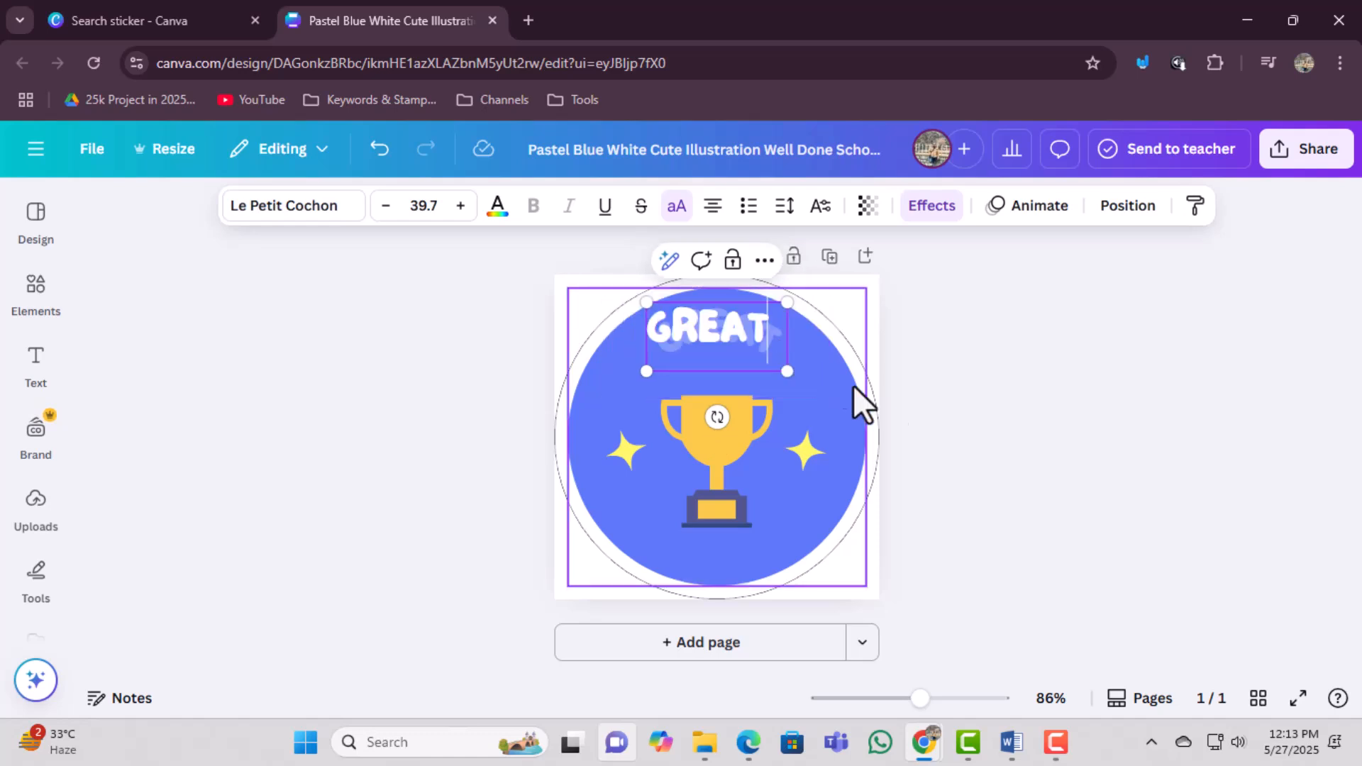
click(958, 416)
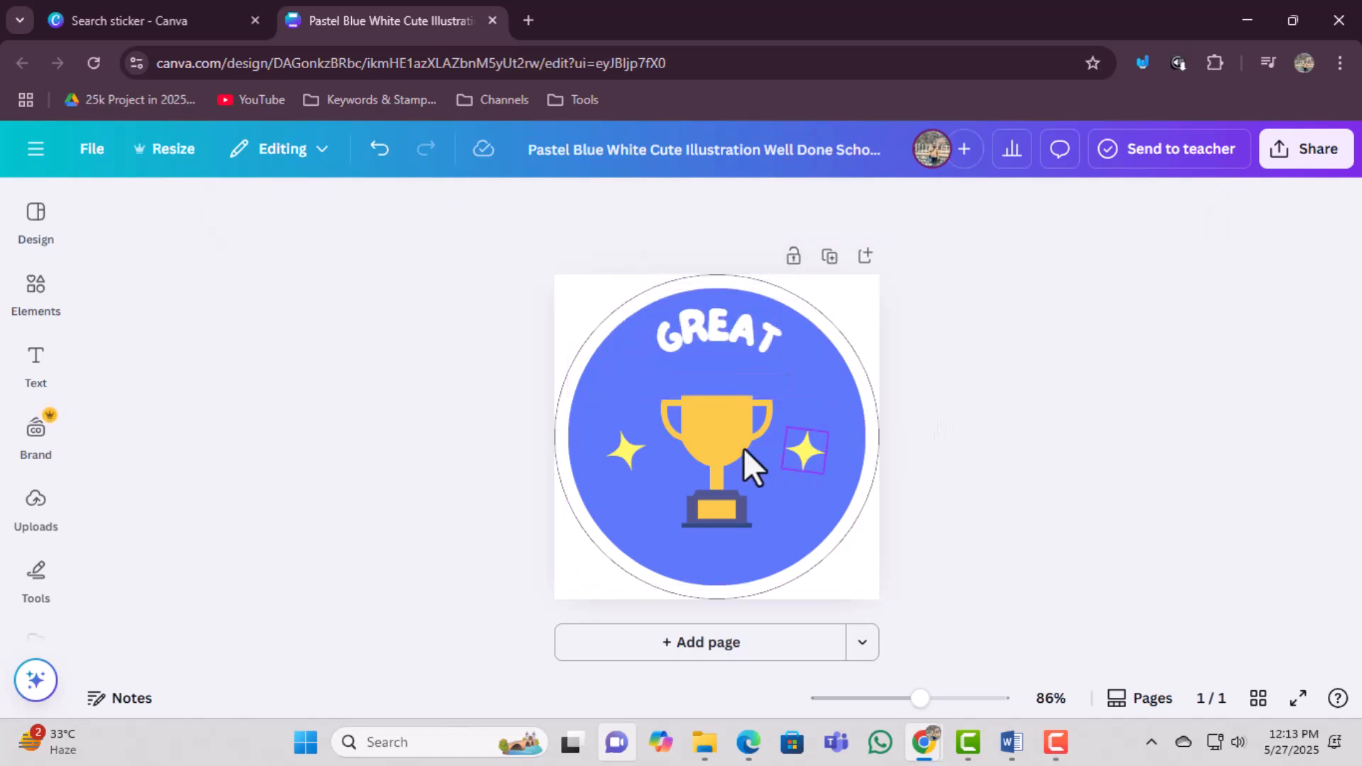
Recolour the trophy graphic's yellow to red from the colour panel
click(708, 448)
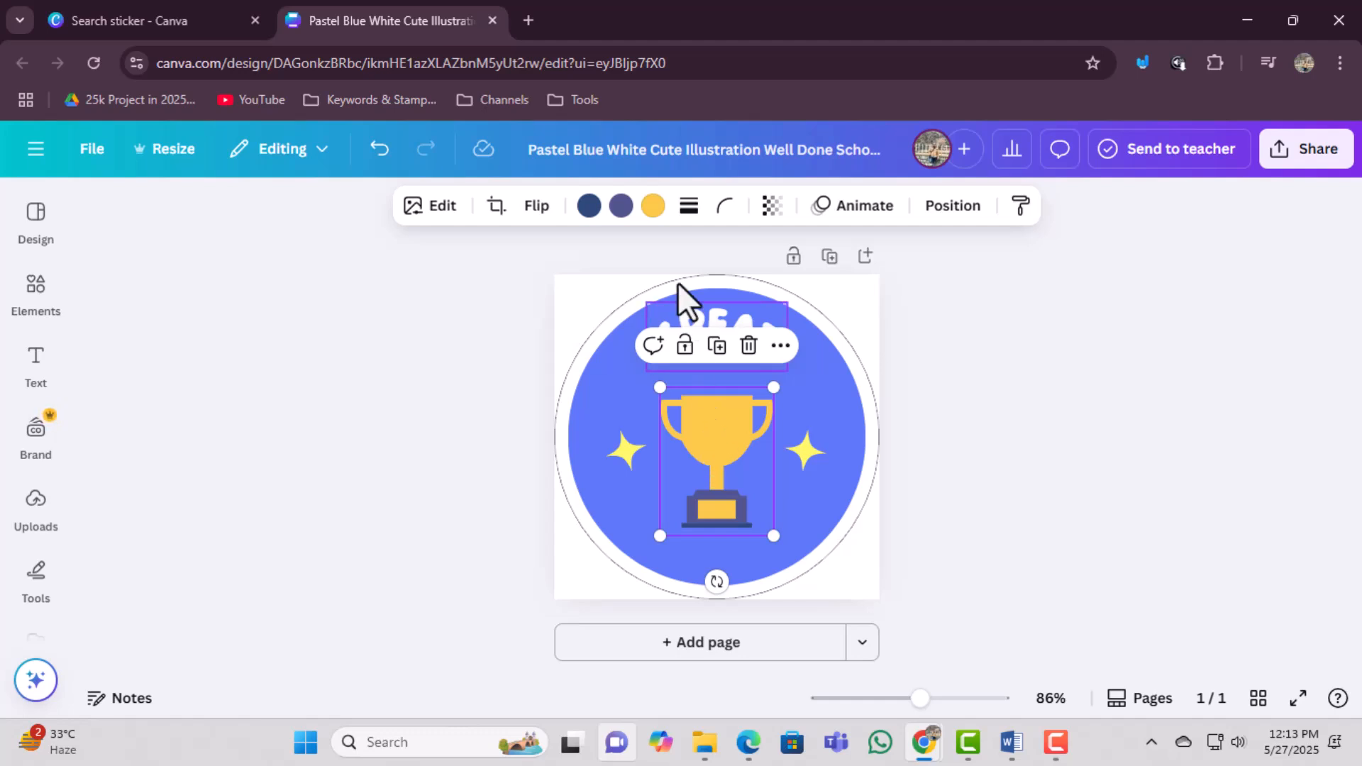
click(653, 206)
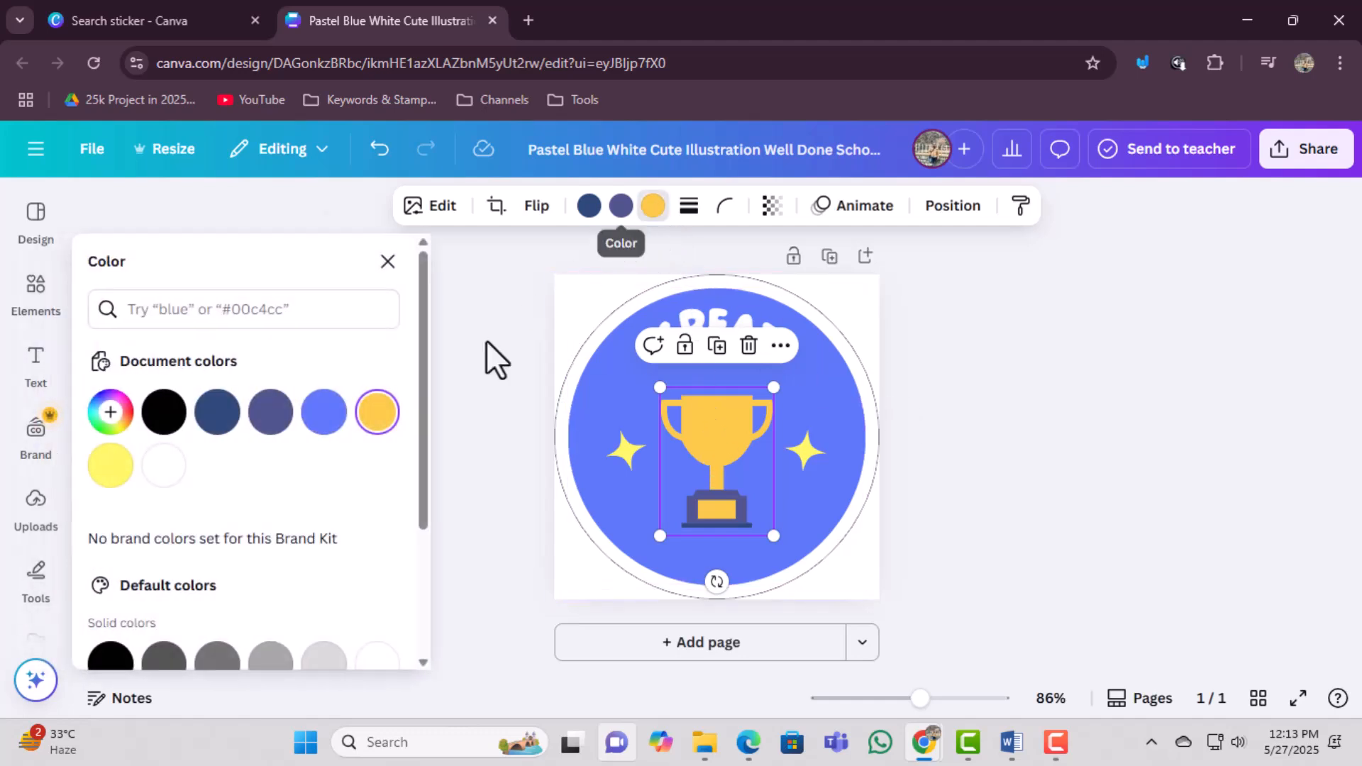
scroll(288, 527, down, 2)
click(112, 524)
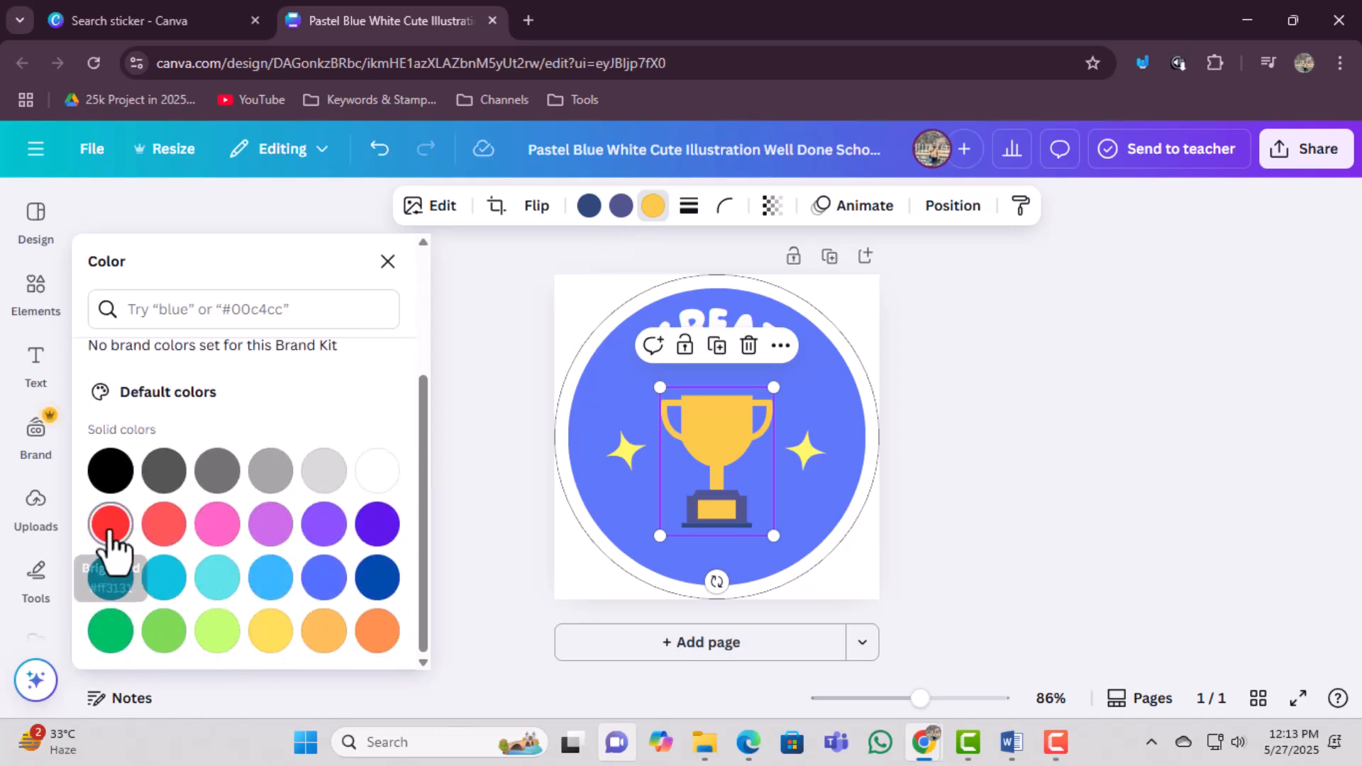
click(817, 453)
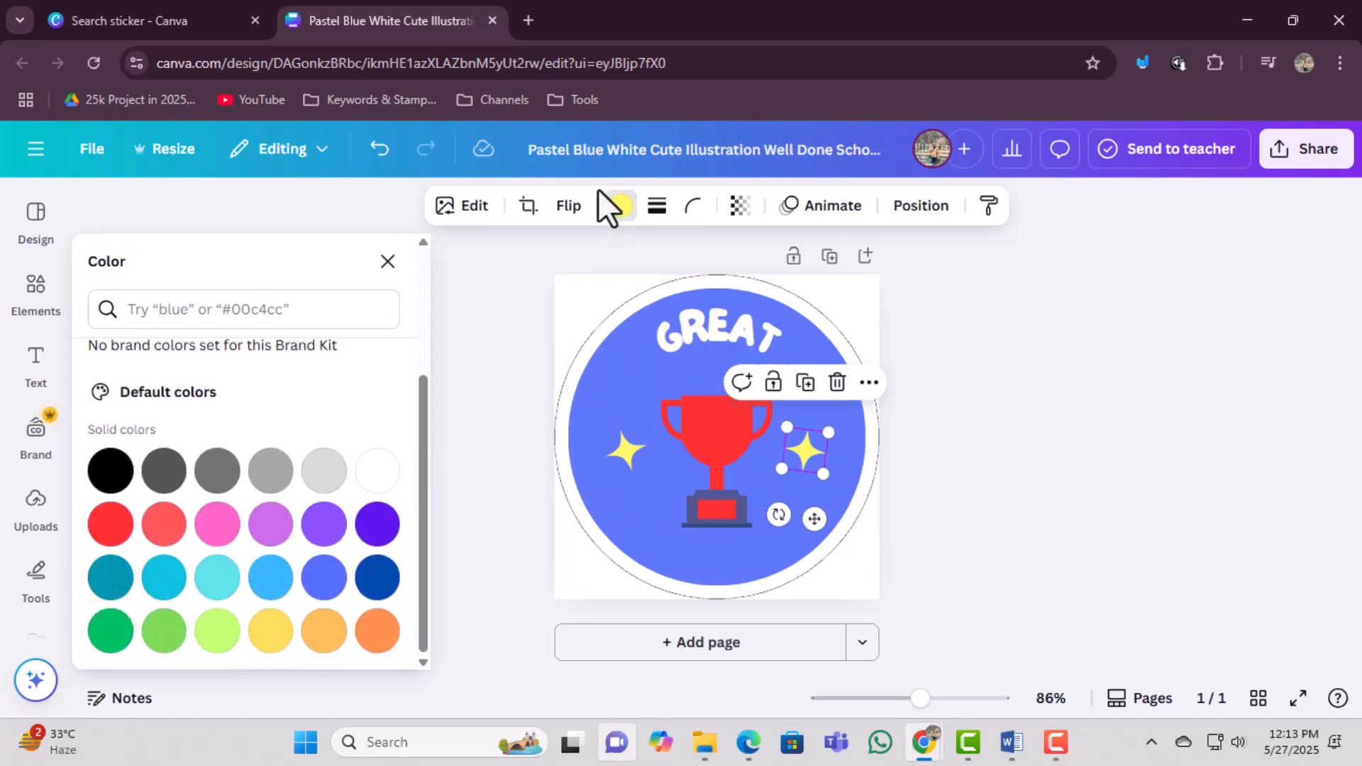
click(621, 205)
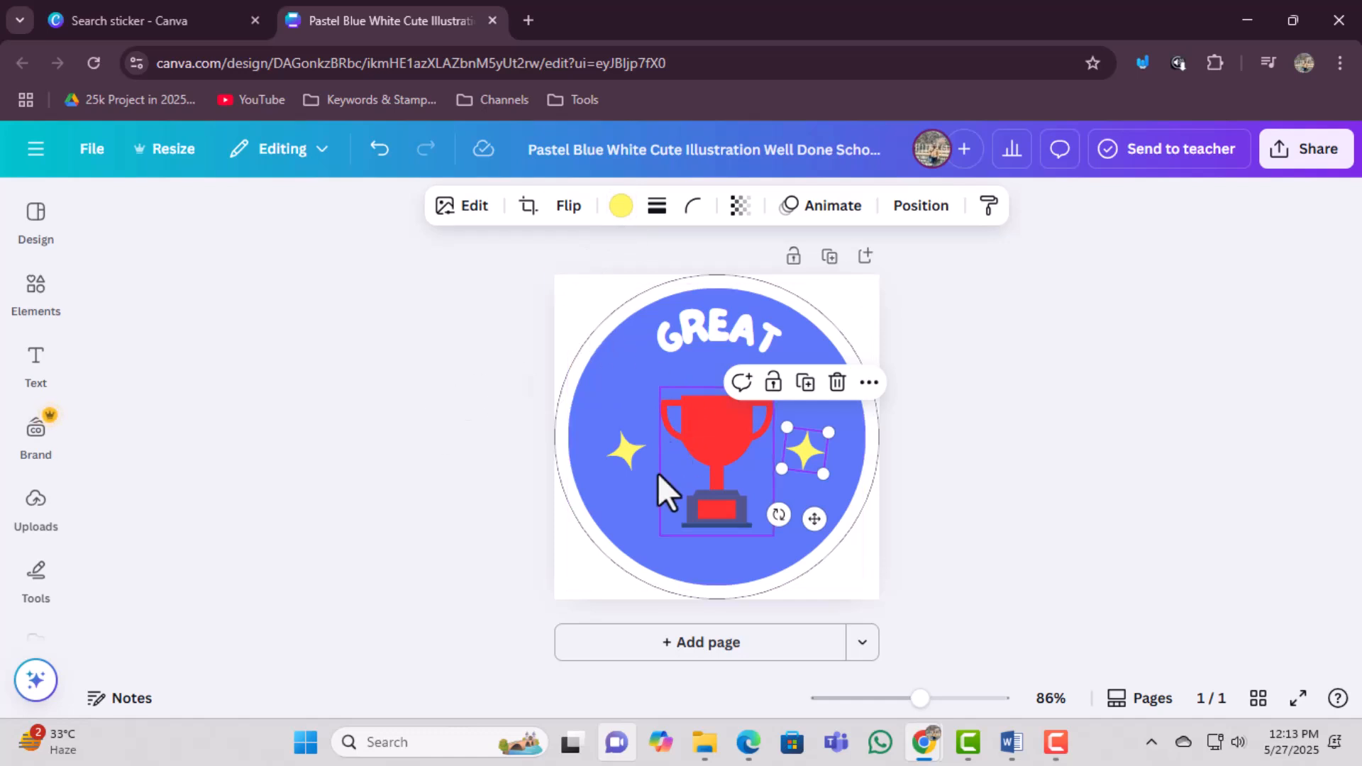
Delete the trophy graphic, leaving GREAT and the two yellow stars
click(621, 460)
click(735, 328)
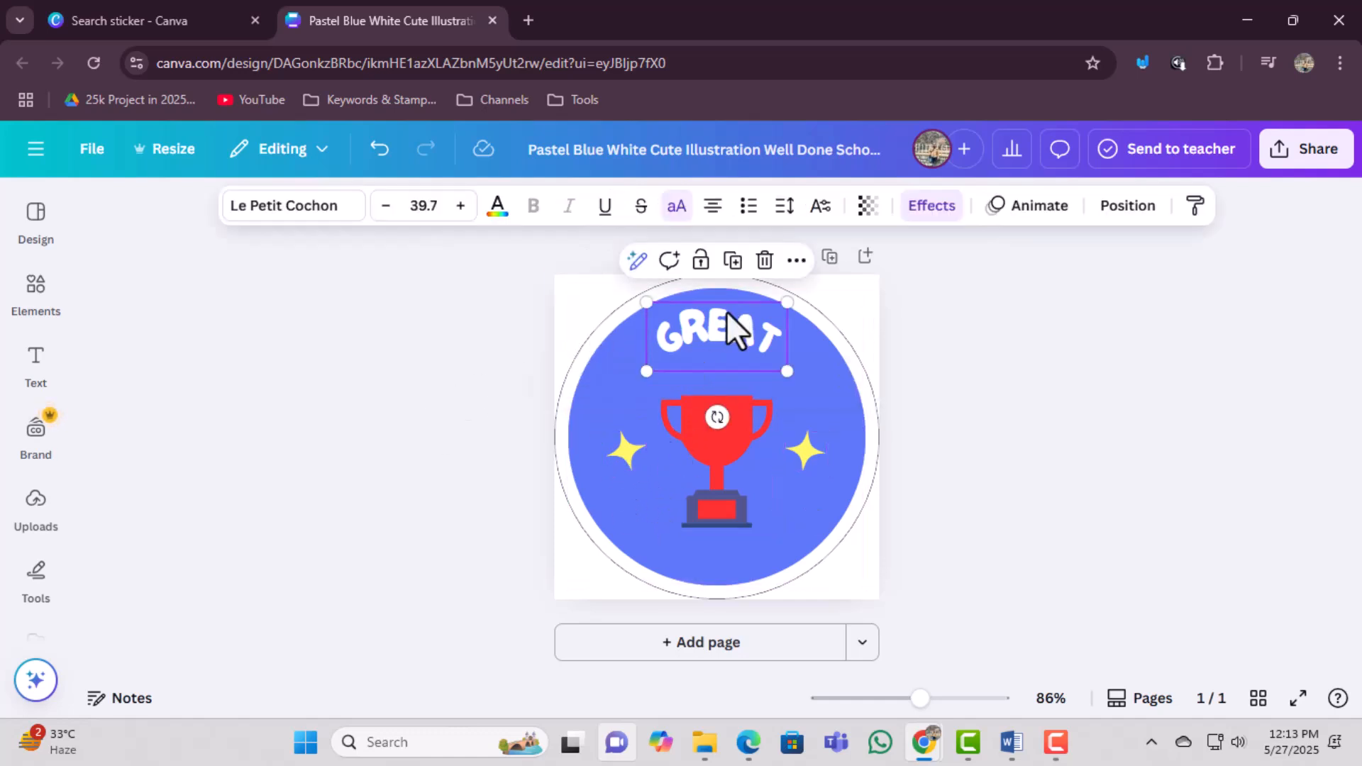
click(722, 491)
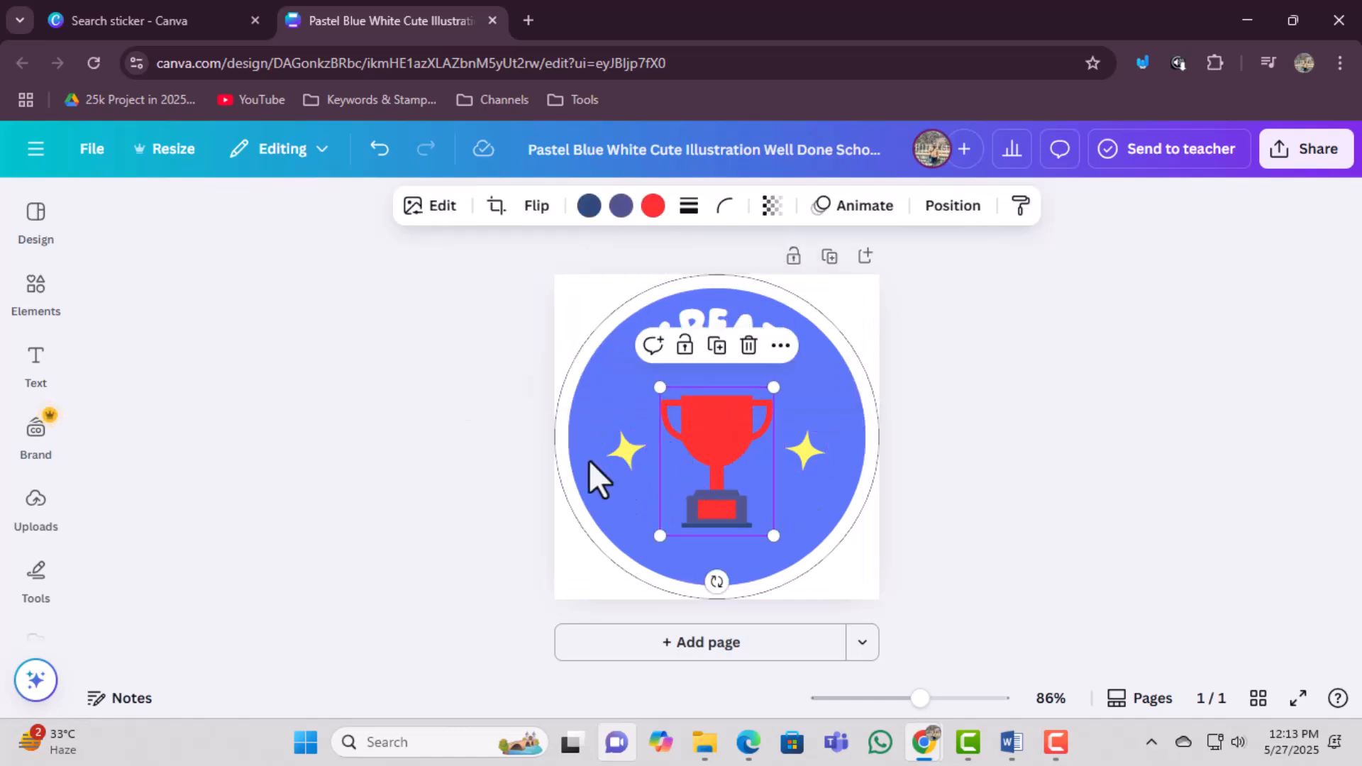
click(36, 293)
key(Delete)
click(693, 533)
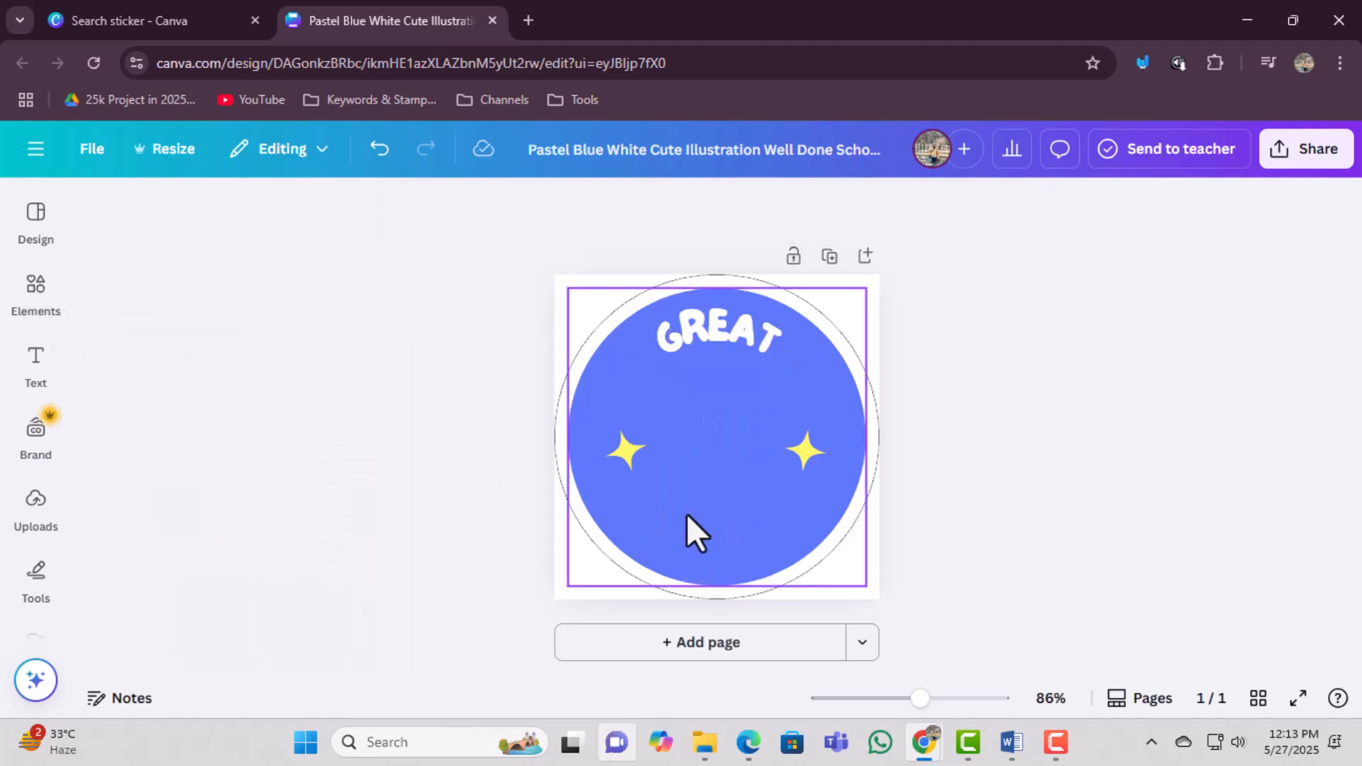
Add the explosion graphic from Recently used, shrunk and centred on the circle
click(35, 292)
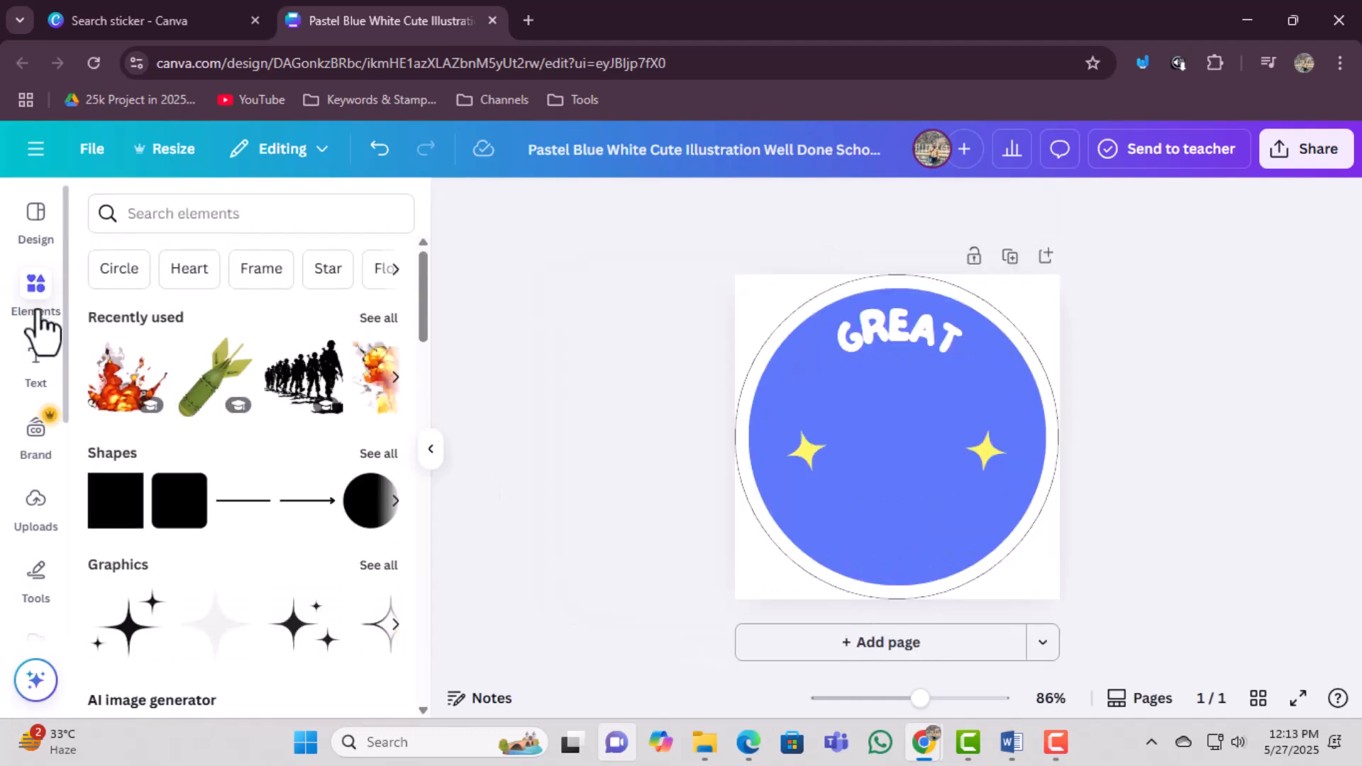
click(128, 378)
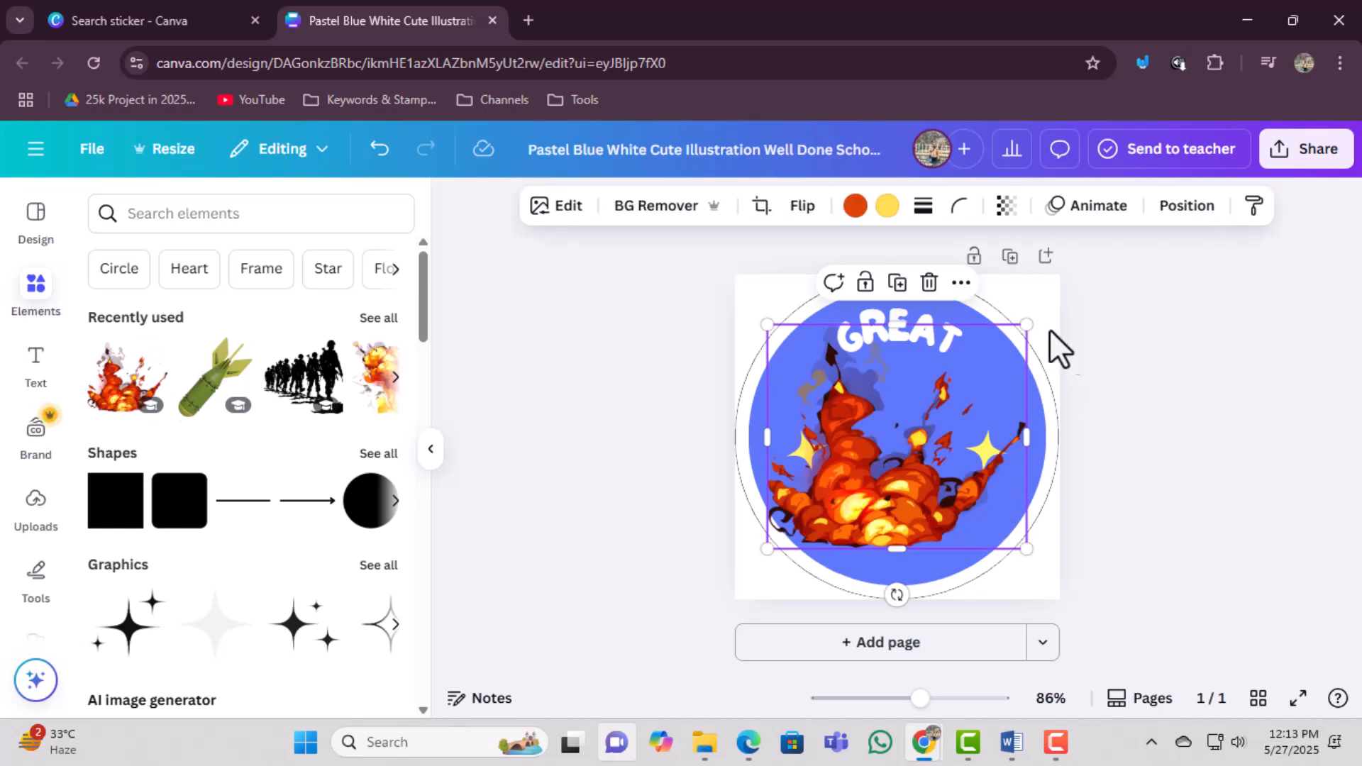
drag(1024, 321, 913, 403)
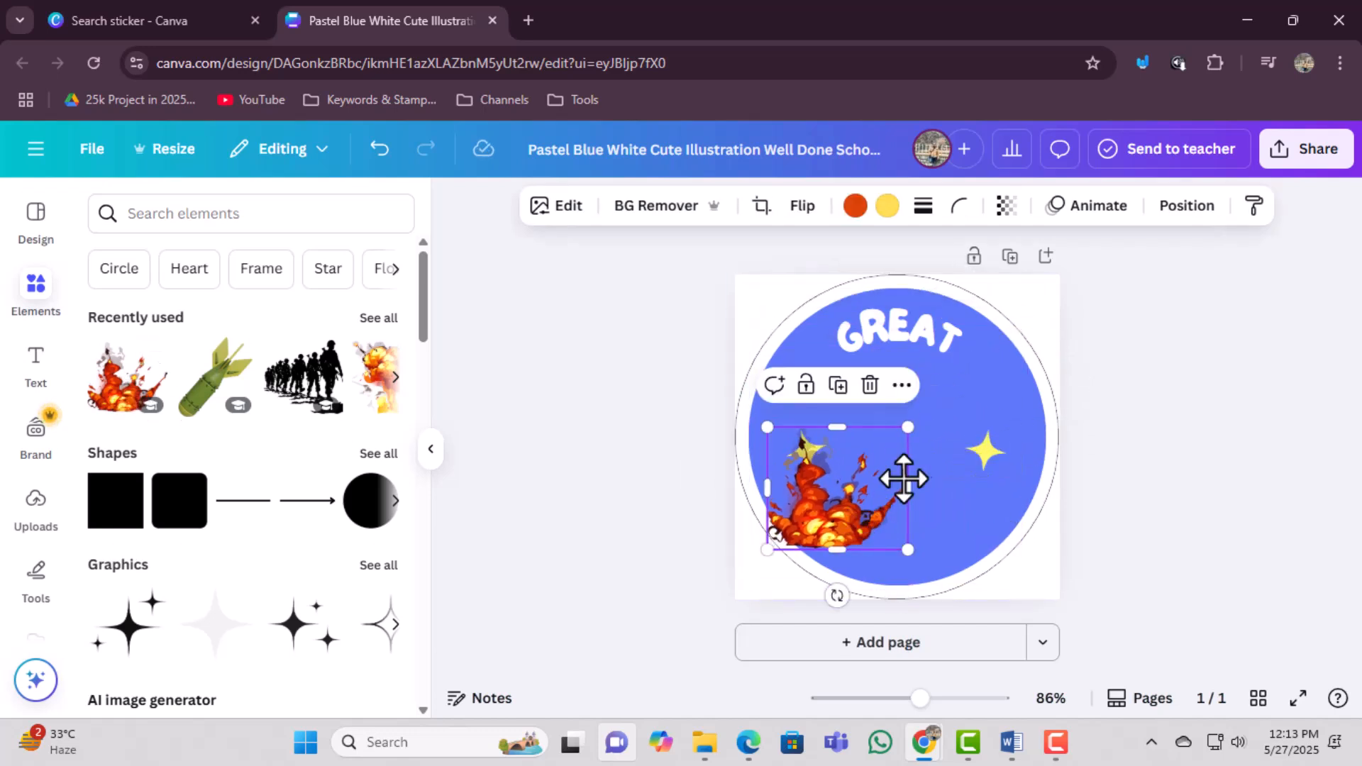
mouse_move(873, 490)
mouse_down()
mouse_move(918, 465)
mouse_move(908, 469)
mouse_up()
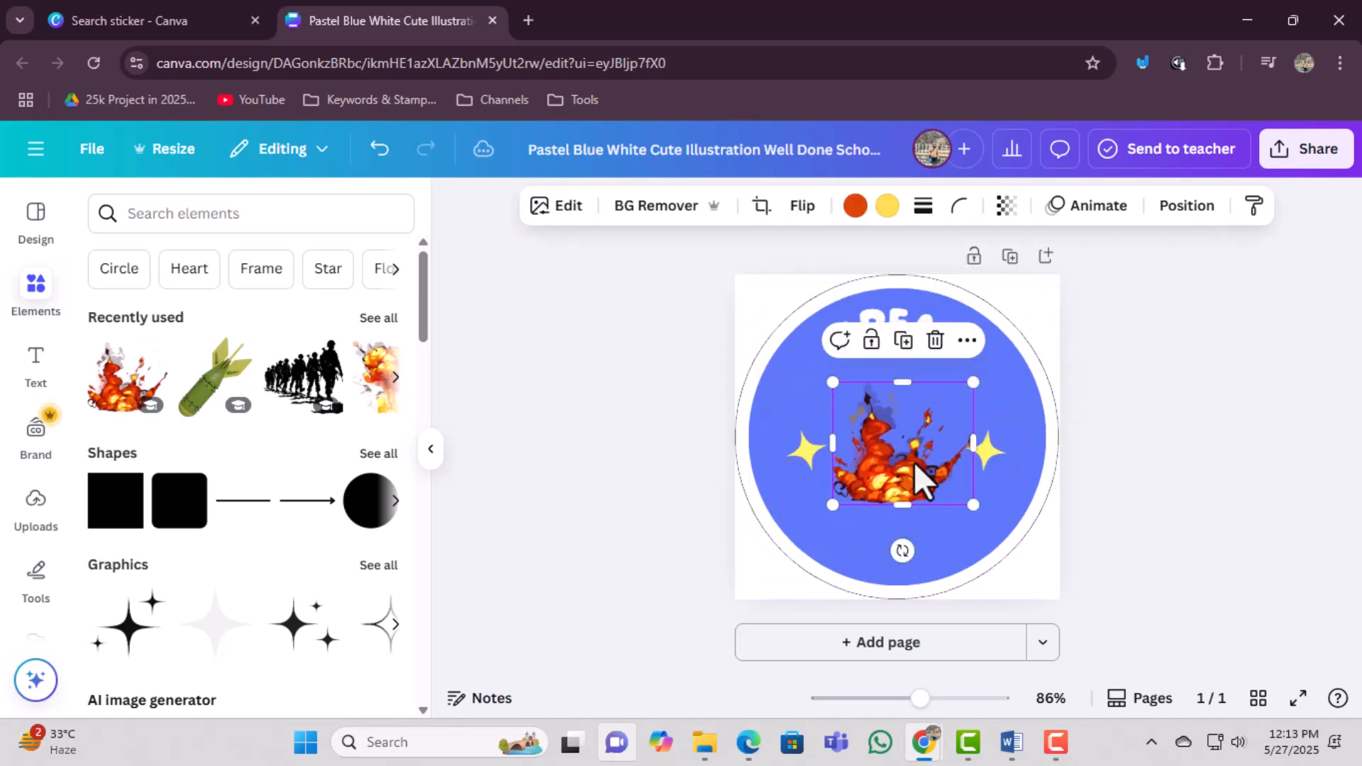
Add the bomb graphic, shrunk and placed above the explosion
click(216, 378)
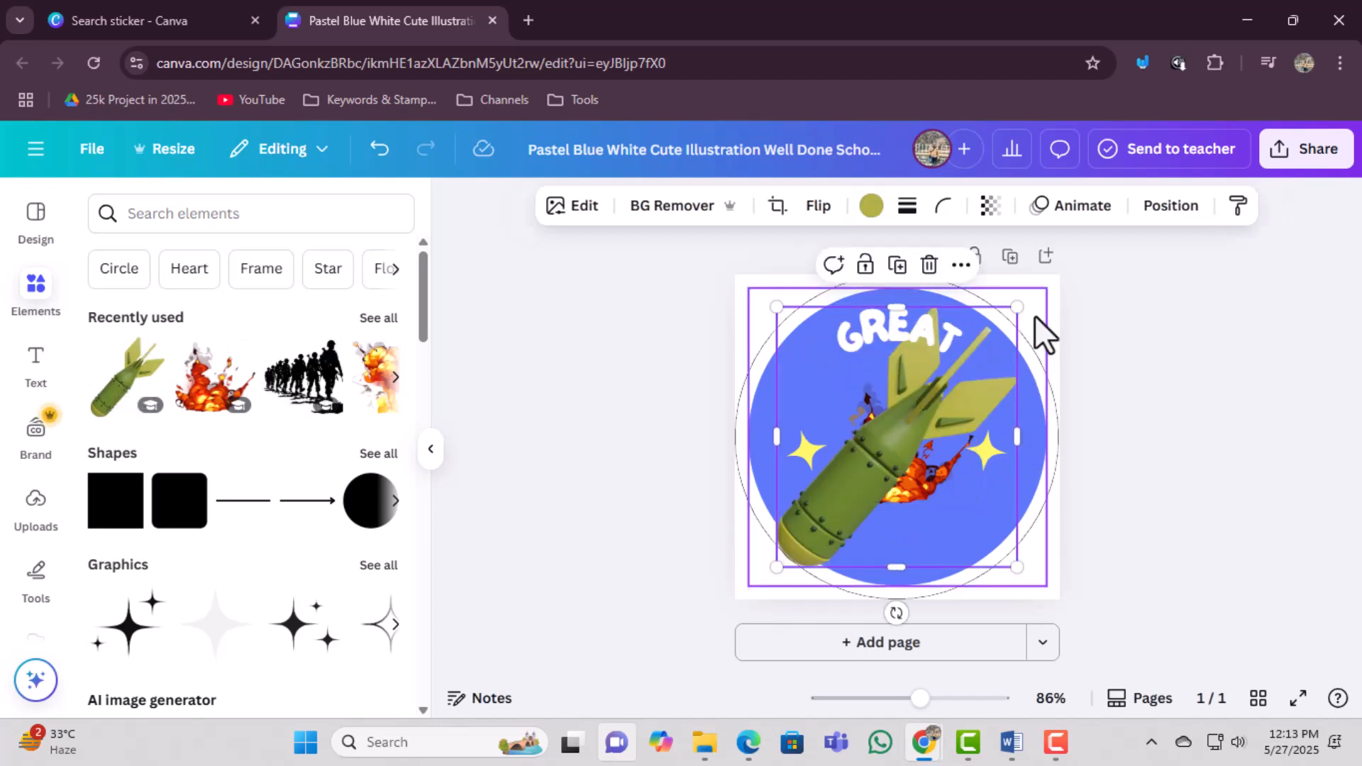
mouse_move(1012, 309)
mouse_down()
mouse_move(796, 541)
mouse_move(904, 417)
mouse_move(963, 381)
mouse_up()
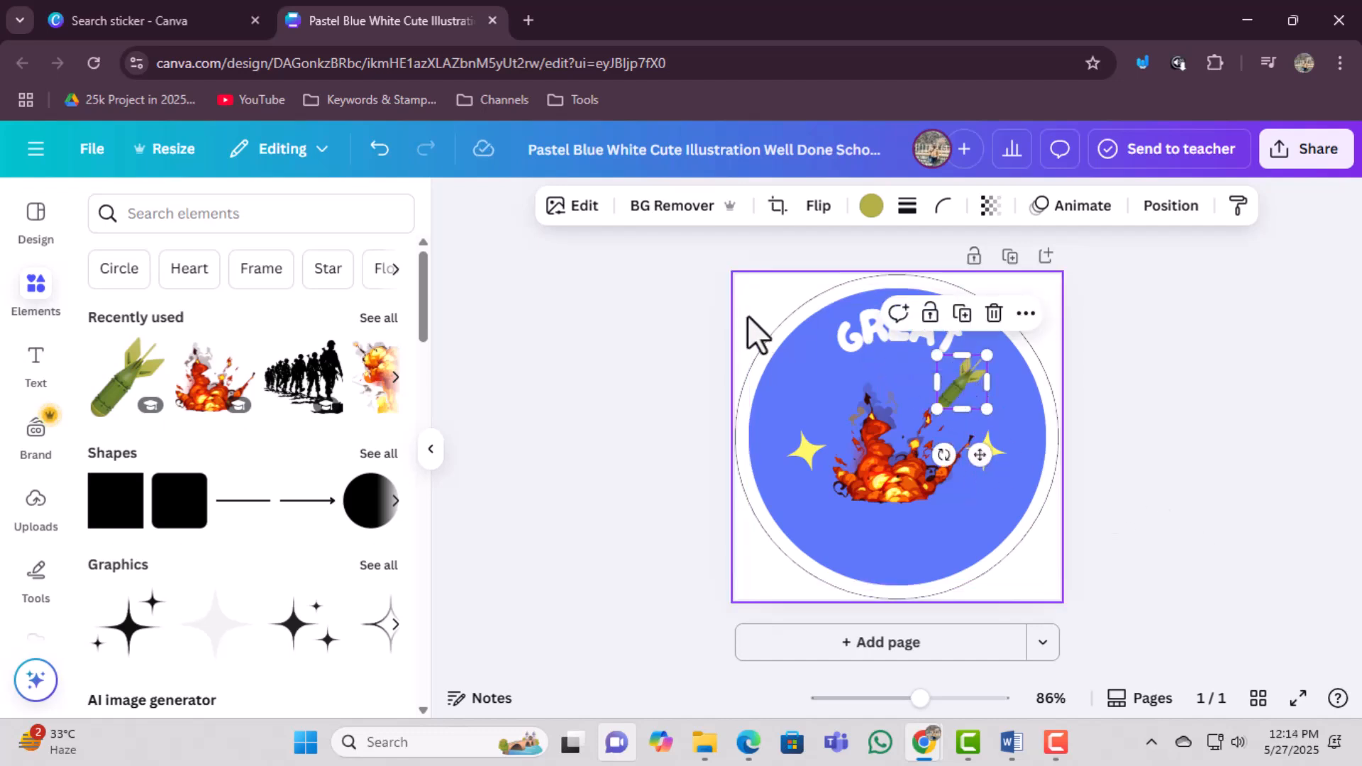
click(867, 339)
Change the GREAT heading's font to Cubao Wide
click(523, 206)
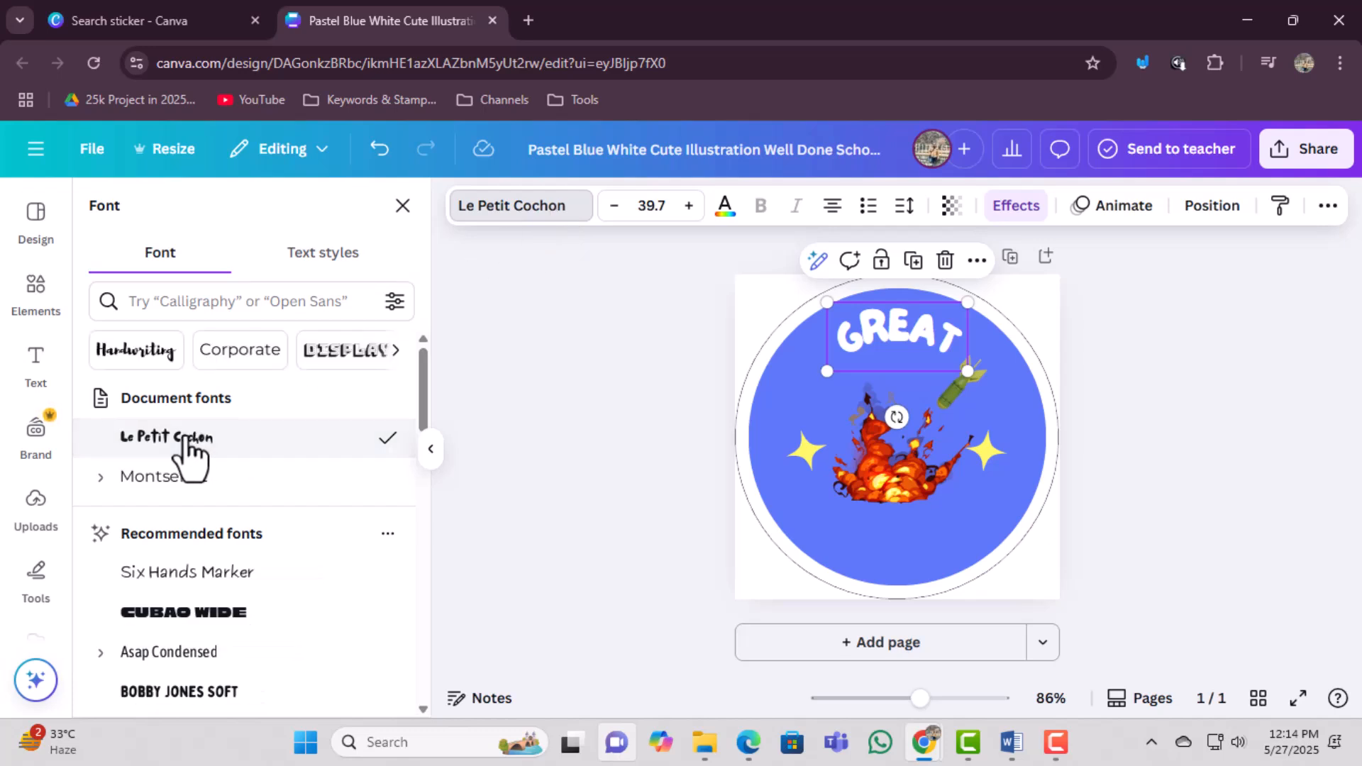
click(183, 611)
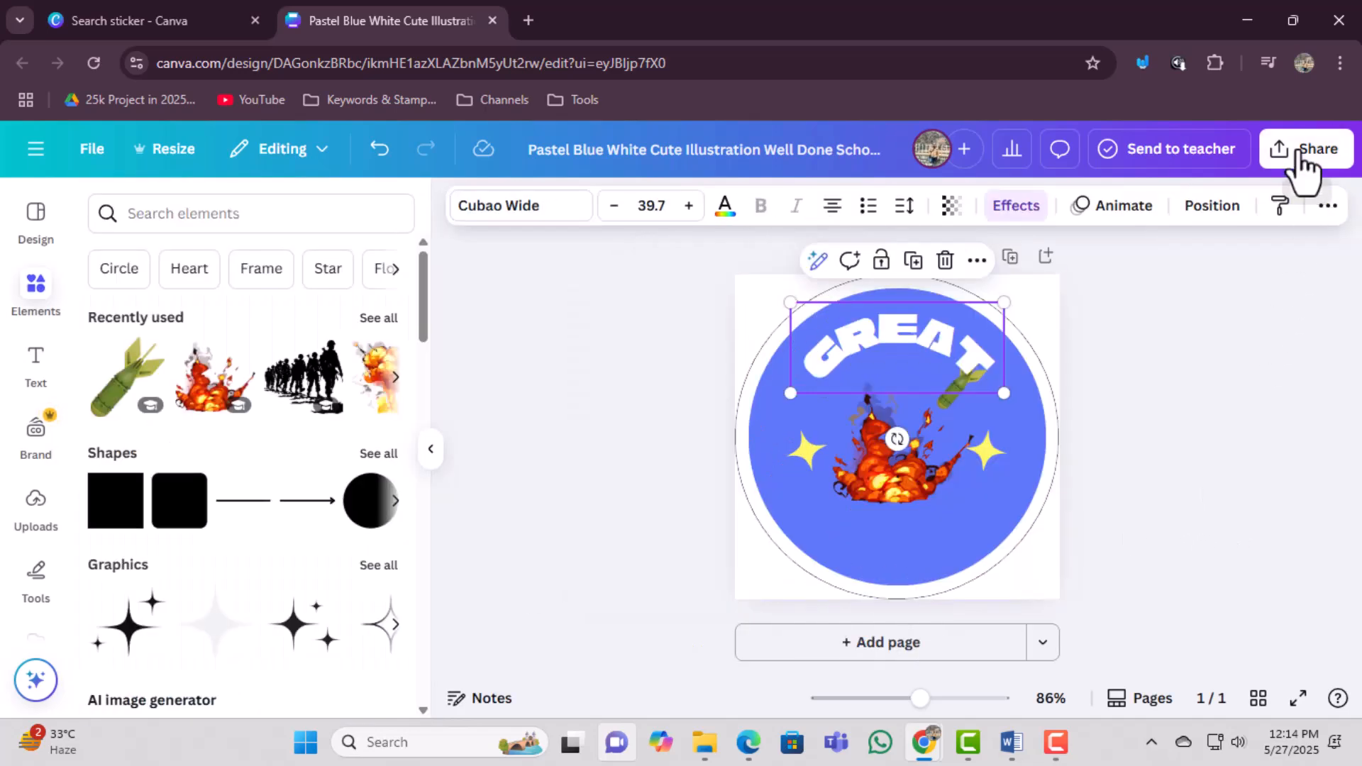
Download the sticker as a PNG via Share and show the file in its folder
click(1307, 150)
click(1001, 564)
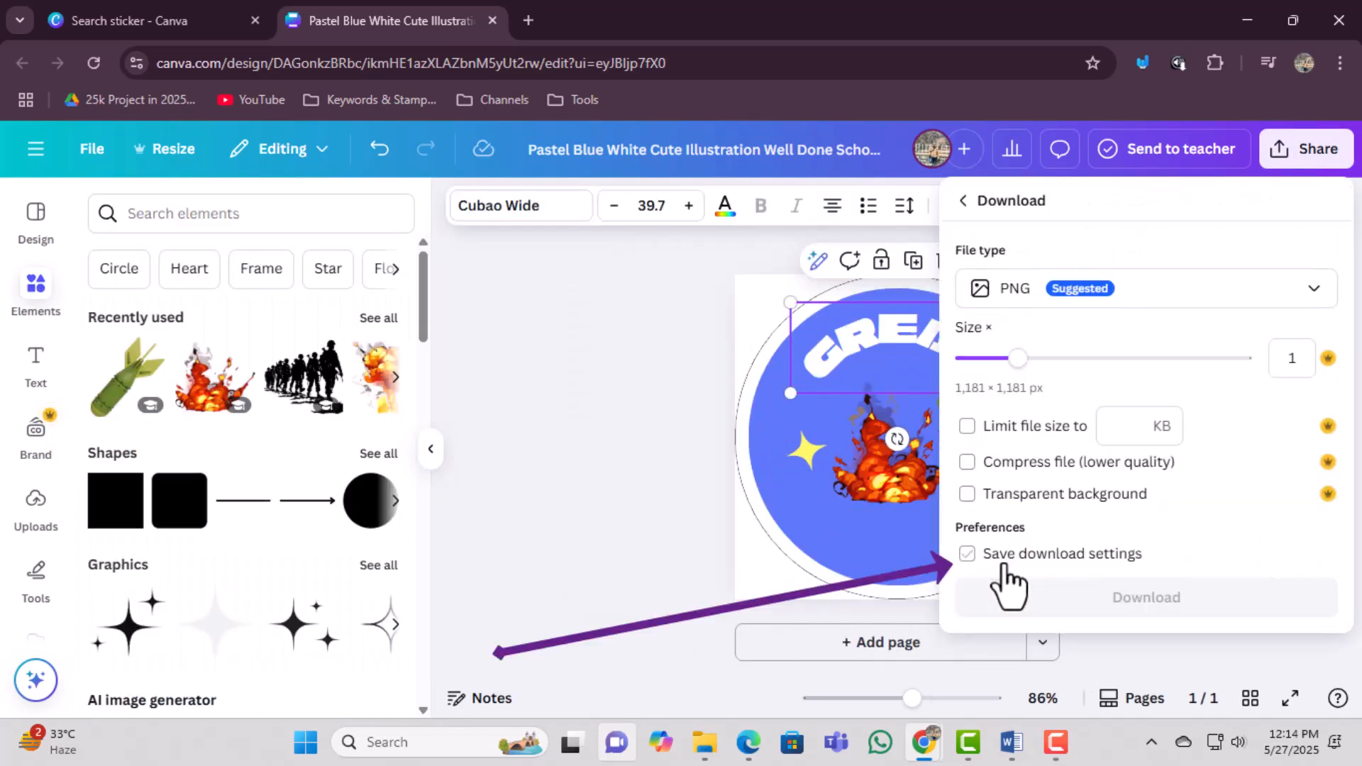
click(1118, 597)
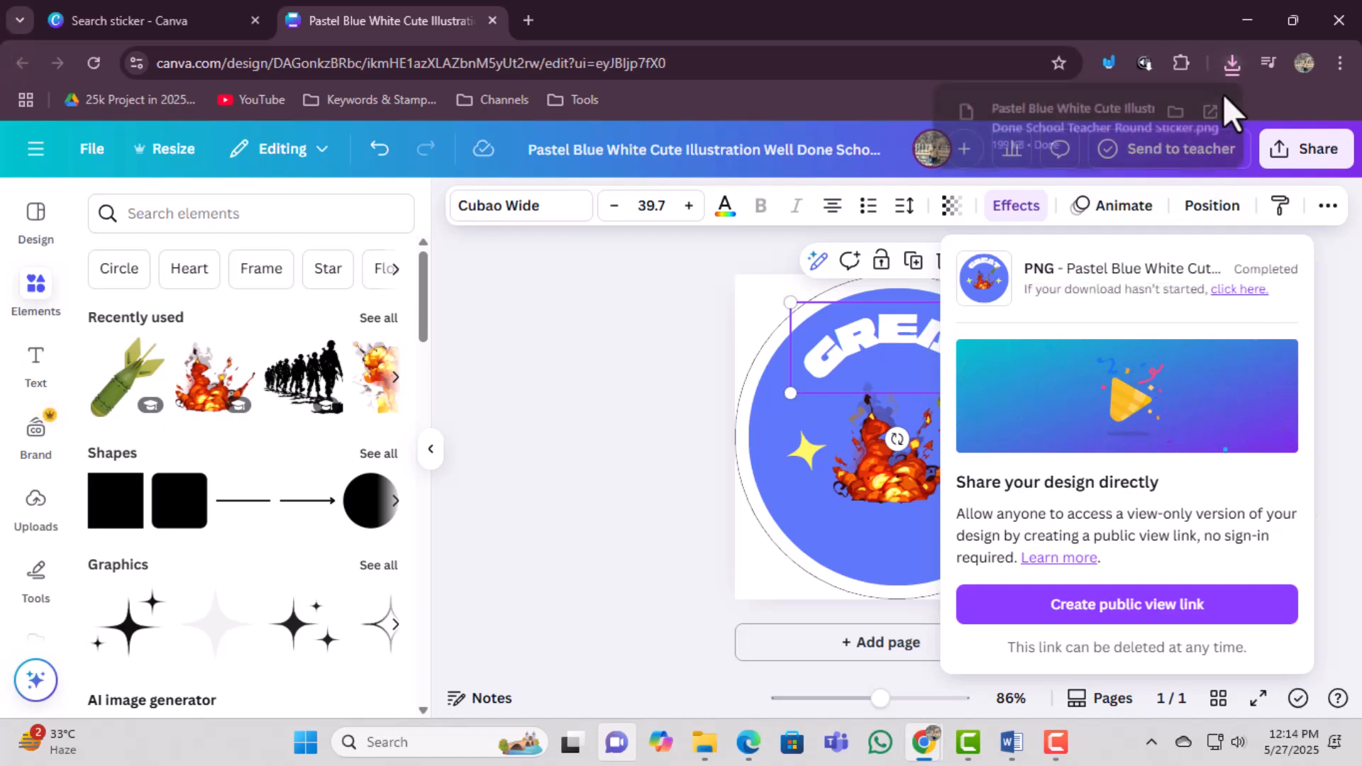
click(1183, 116)
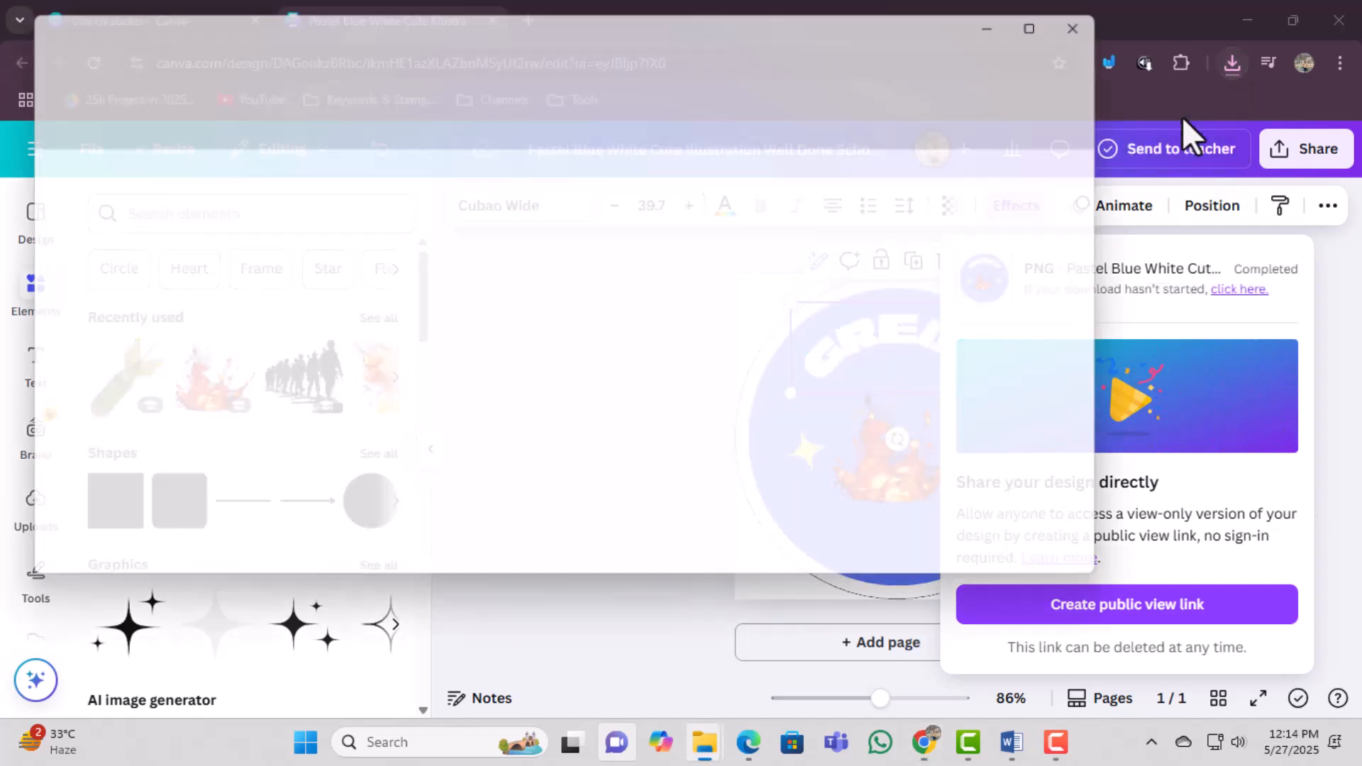